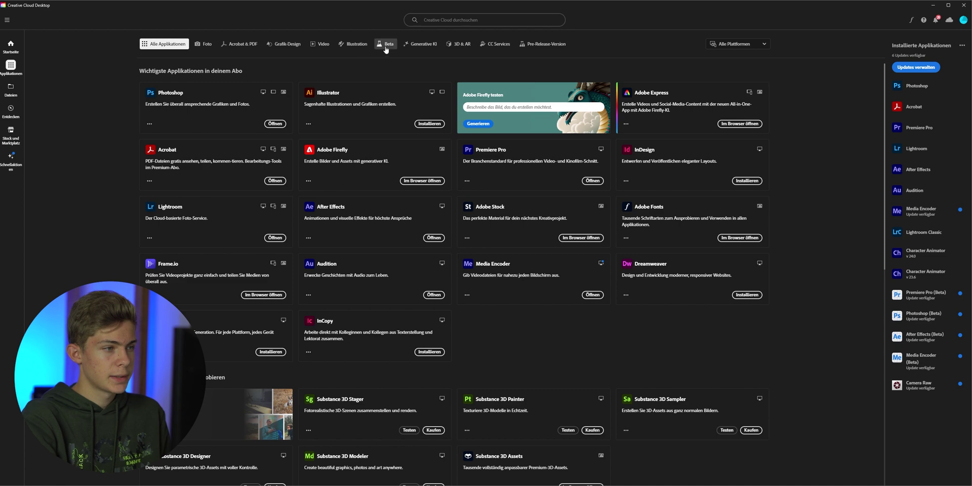
Filter the Creative Cloud Desktop app list to show only Beta releases.
{"action": "left_click", "coordinate": [386, 45]}
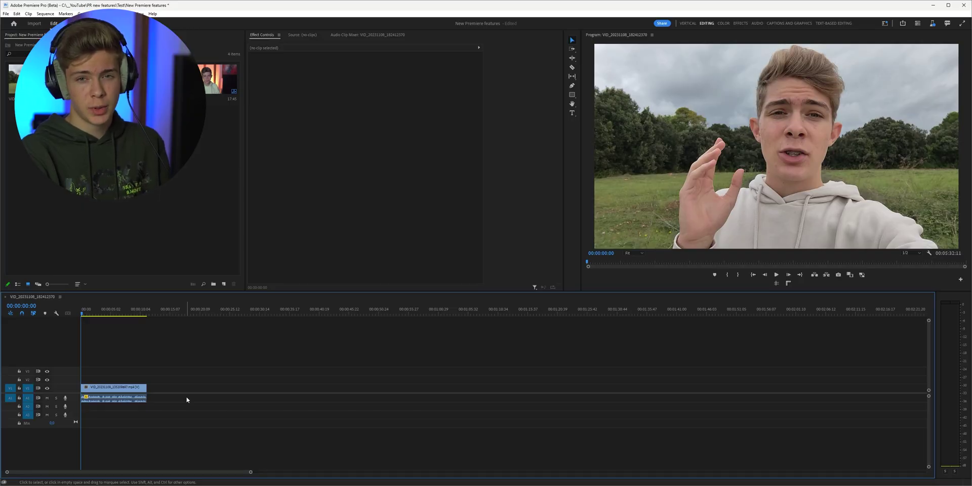
In the Audio workspace, tag the selected clip's audio as Dialogue and apply Enhance Speech.
{"action": "left_click", "coordinate": [131, 400]}
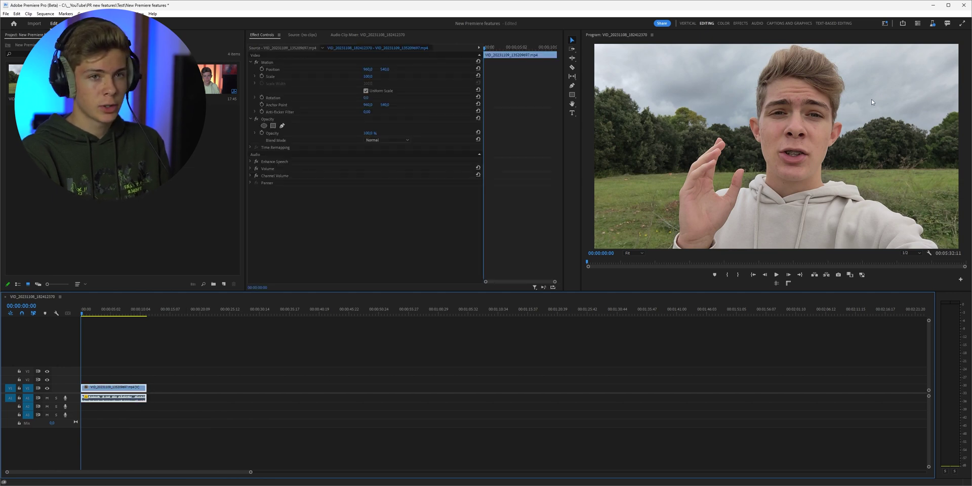
{"action": "left_click", "coordinate": [884, 23]}
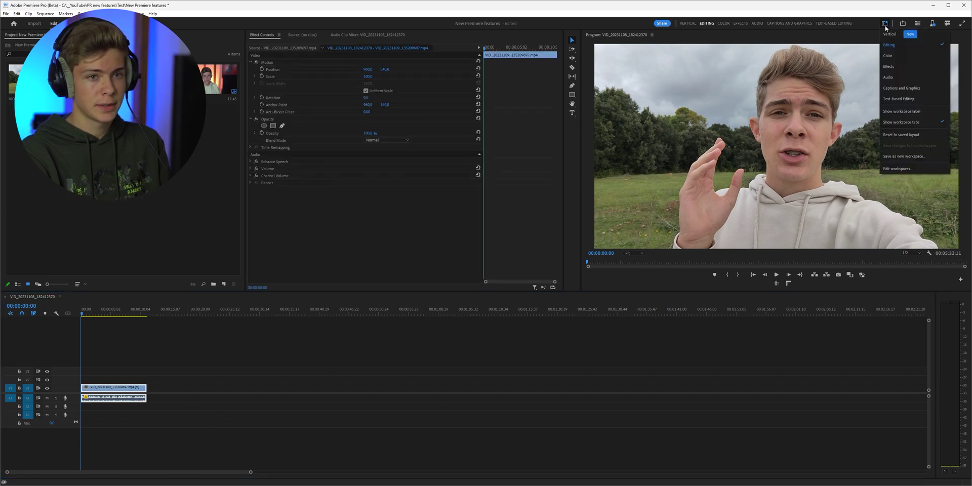
{"action": "left_click", "coordinate": [891, 66]}
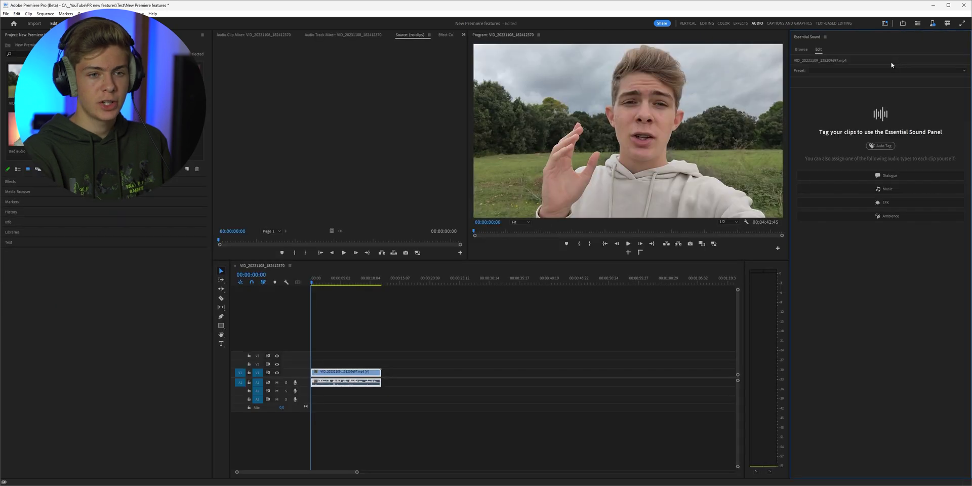
{"action": "left_click", "coordinate": [845, 174]}
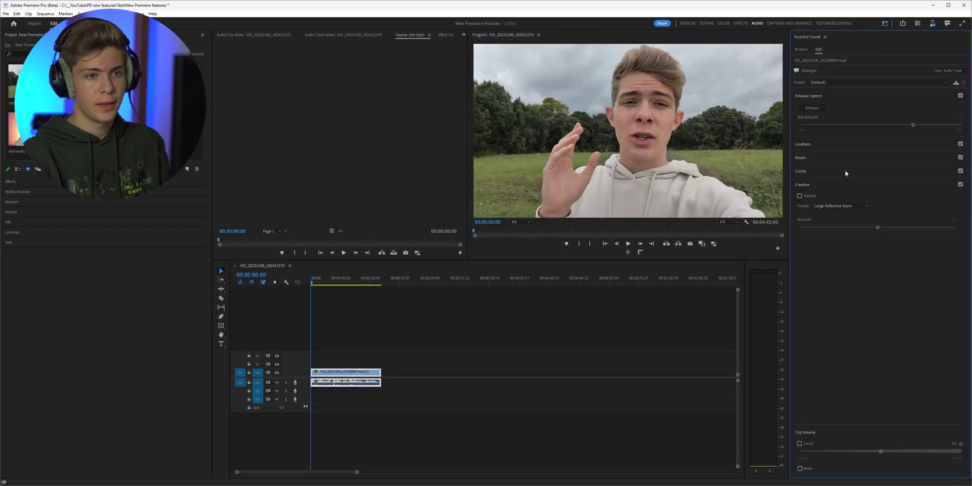
{"action": "left_click", "coordinate": [811, 109]}
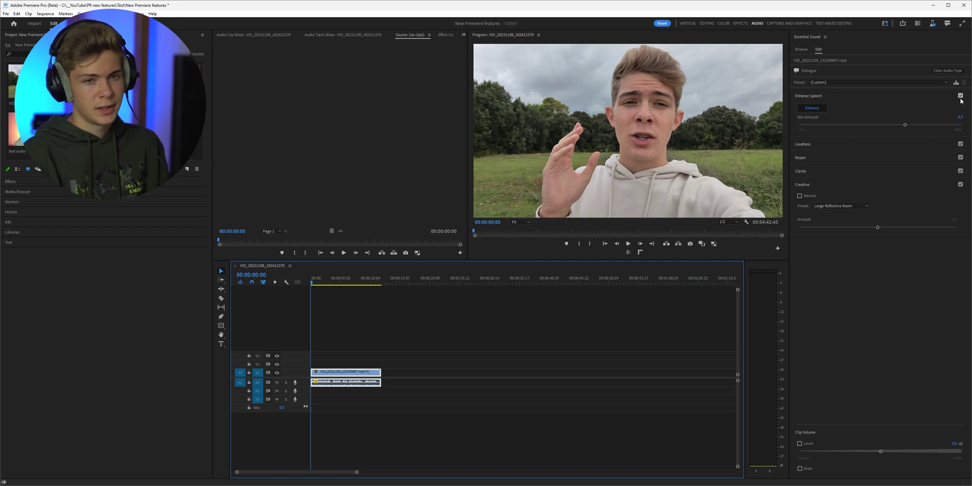
Play the clip while toggling Enhance Speech off, on and off again to compare.
{"action": "left_click", "coordinate": [960, 95]}
{"action": "key", "text": "space"}
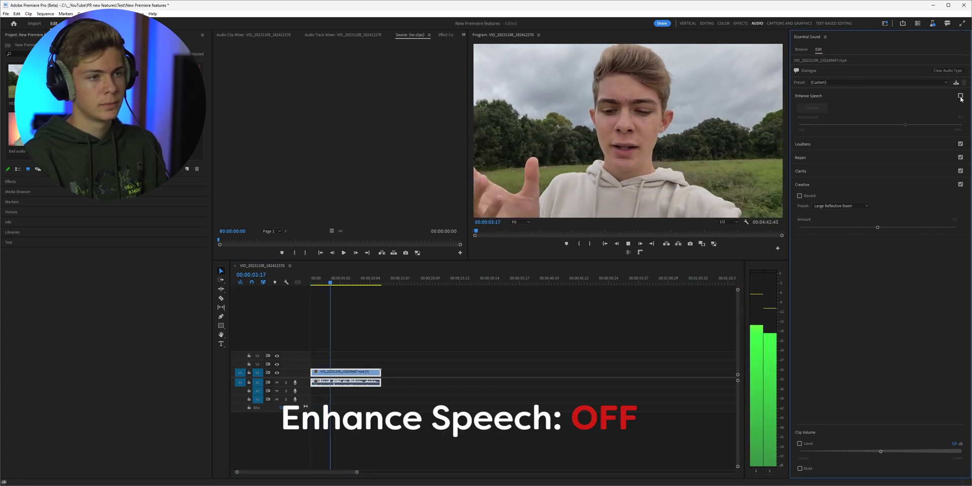
{"action": "left_click", "coordinate": [960, 95]}
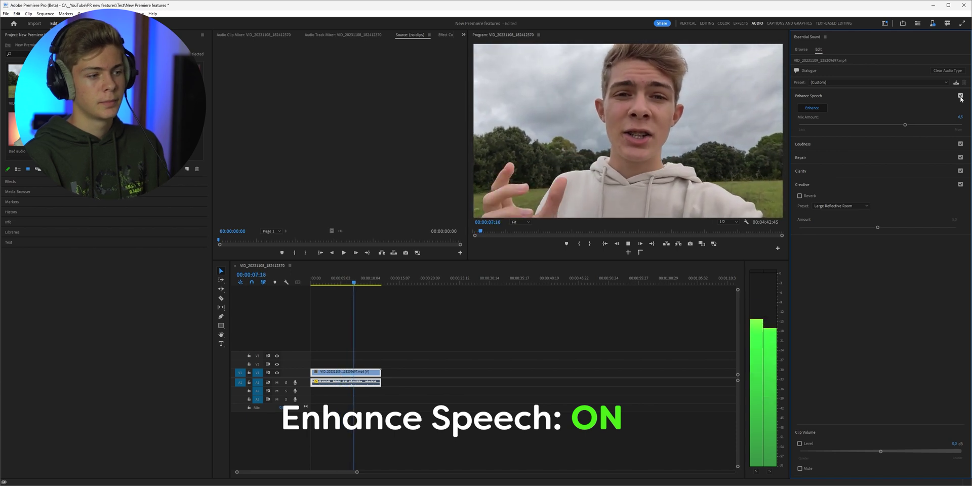
{"action": "left_click", "coordinate": [960, 96]}
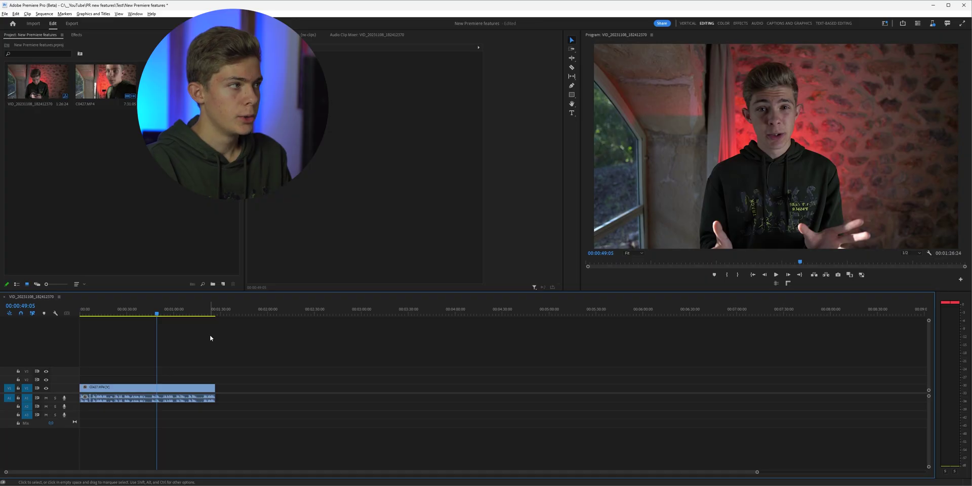
Confirm English as the default transcription language, then switch to the Text-Based Editing workspace.
{"action": "left_click", "coordinate": [15, 14]}
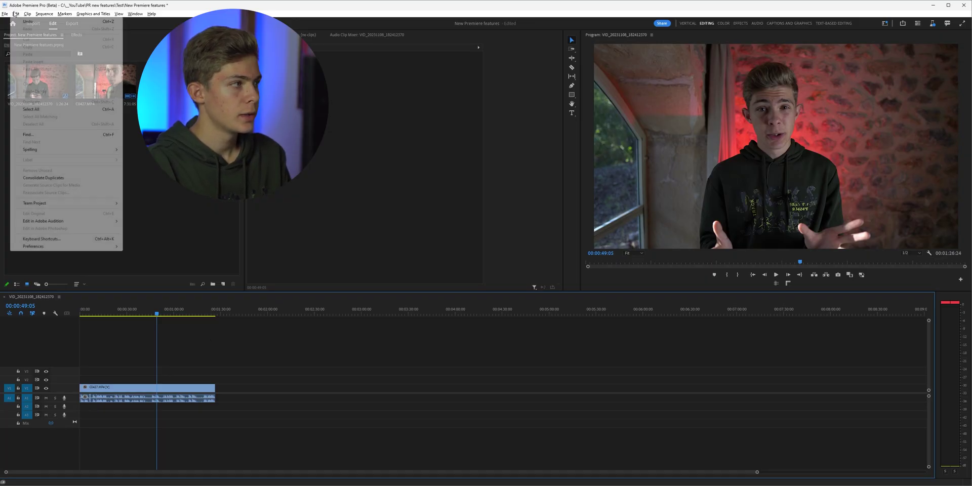
{"action": "mouse_move", "coordinate": [81, 246]}
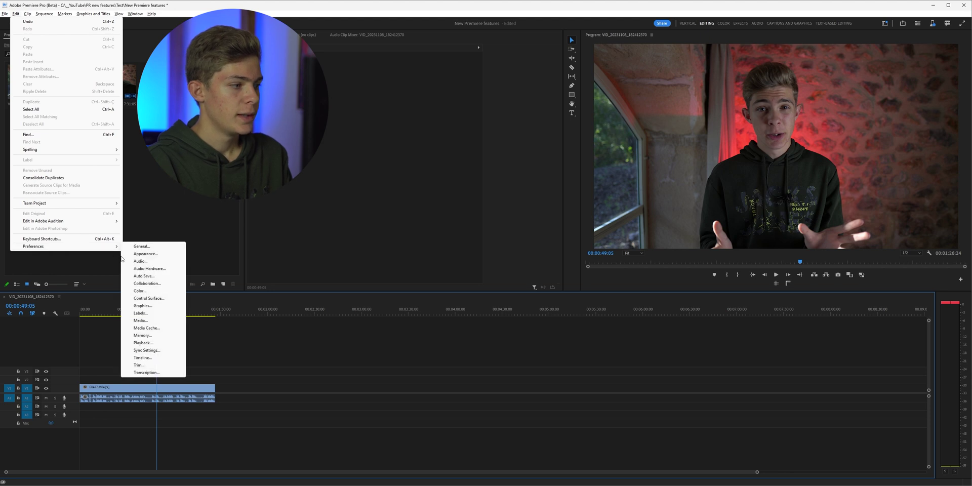
{"action": "left_click", "coordinate": [160, 372]}
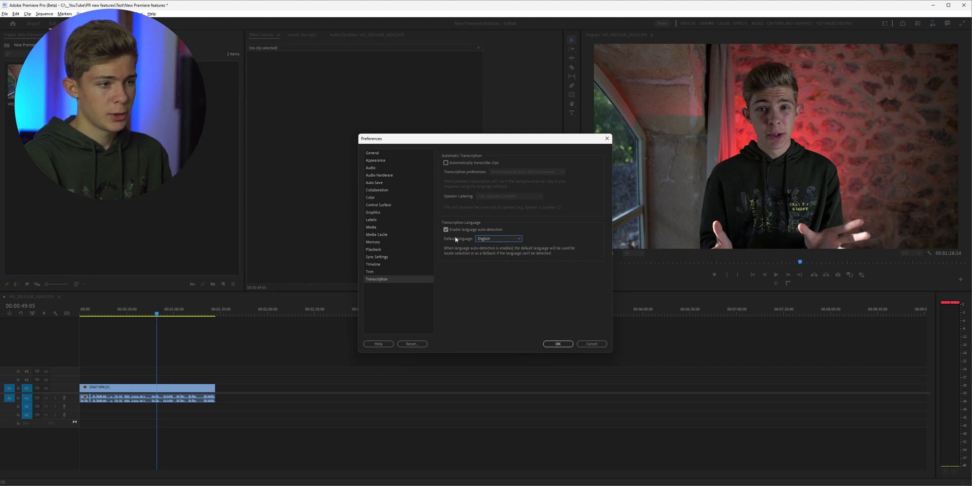
{"action": "left_click", "coordinate": [493, 239]}
{"action": "left_click", "coordinate": [494, 239]}
{"action": "key", "text": "Return"}
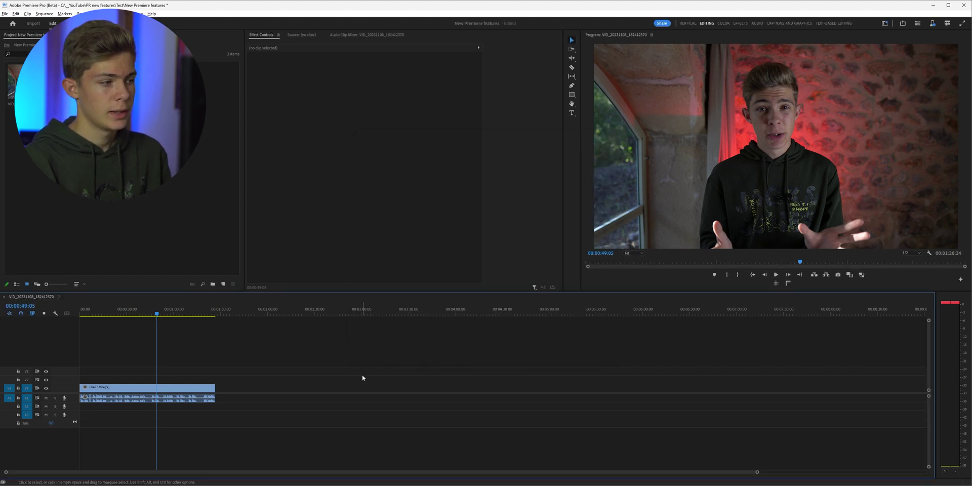
{"action": "left_click", "coordinate": [187, 387]}
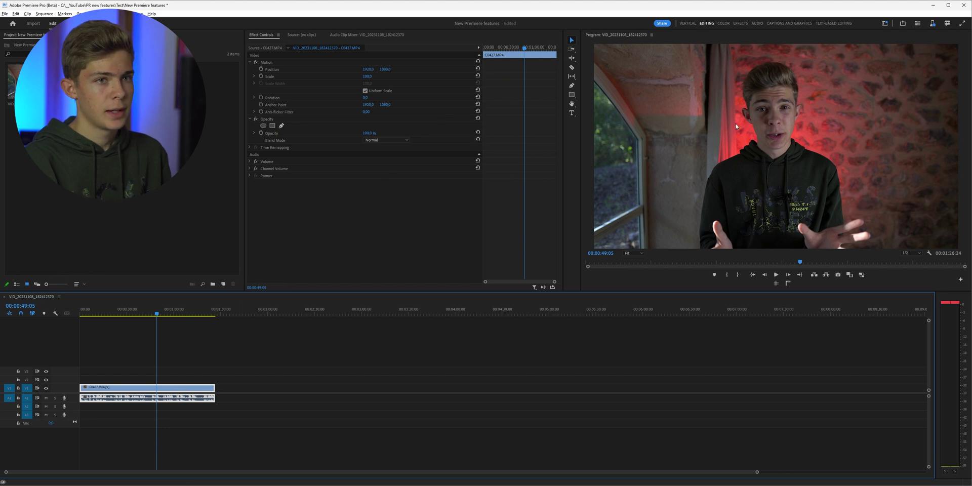
{"action": "left_click", "coordinate": [834, 23]}
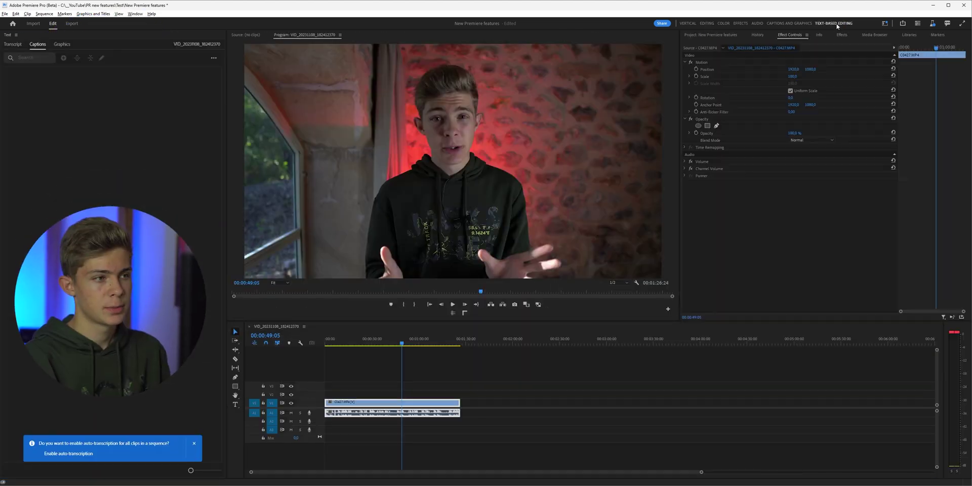
Transcribe the C0427.MP4 clip and split it at the sentence starting with 'Now'.
{"action": "left_click", "coordinate": [13, 45]}
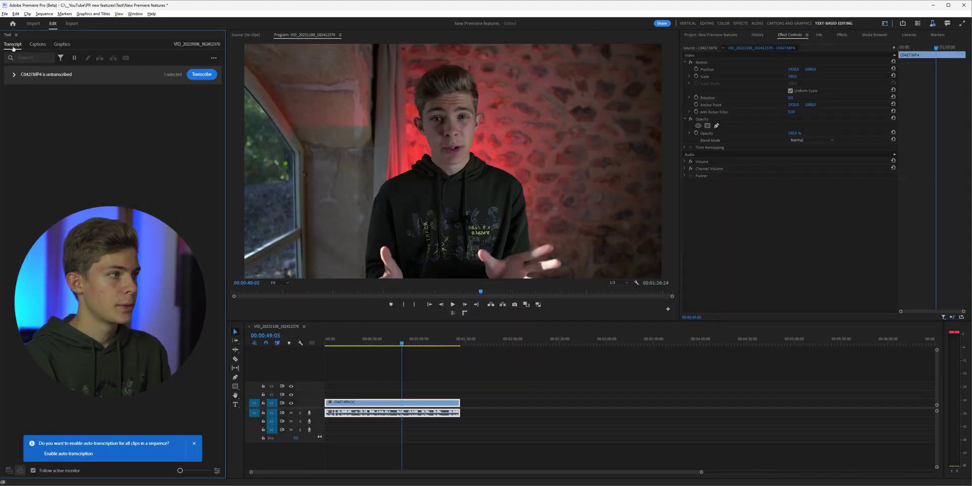
{"action": "left_click", "coordinate": [201, 75]}
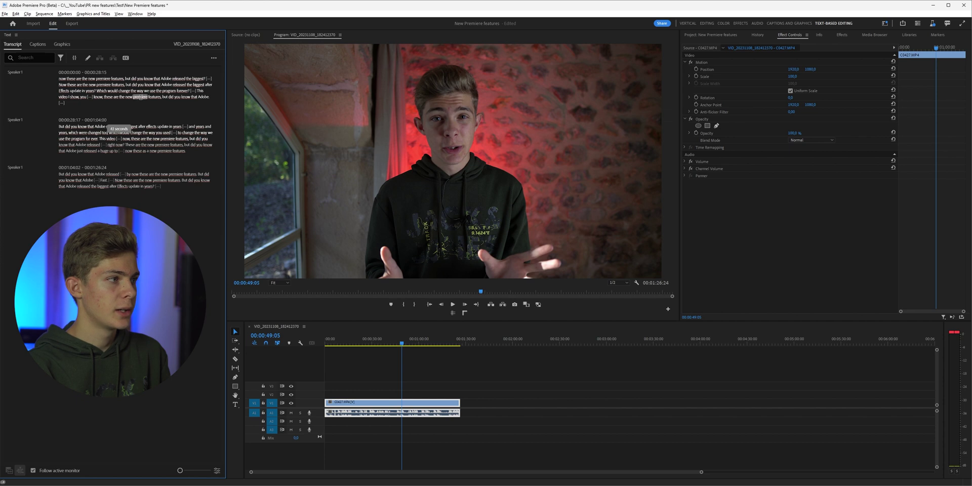
{"action": "left_click", "coordinate": [133, 97]}
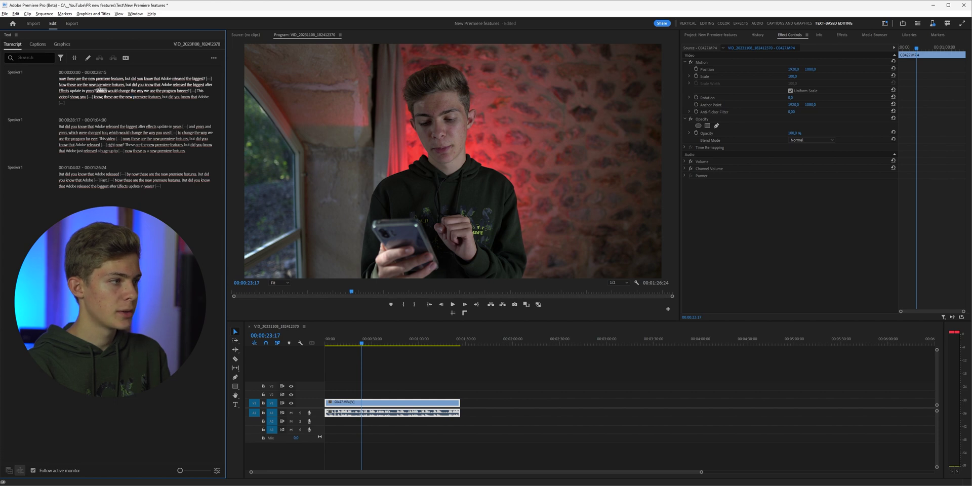
{"action": "left_click", "coordinate": [122, 185]}
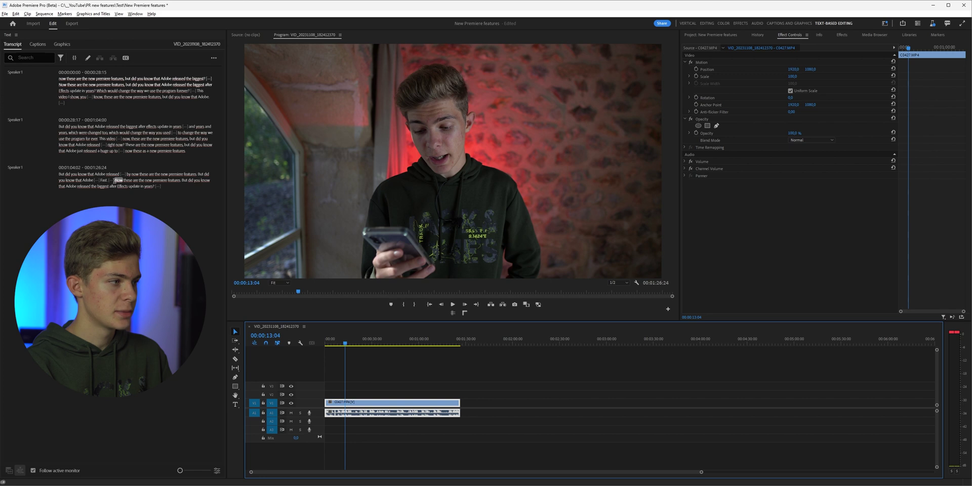
{"action": "left_click", "coordinate": [118, 179]}
{"action": "key", "text": "ctrl+k"}
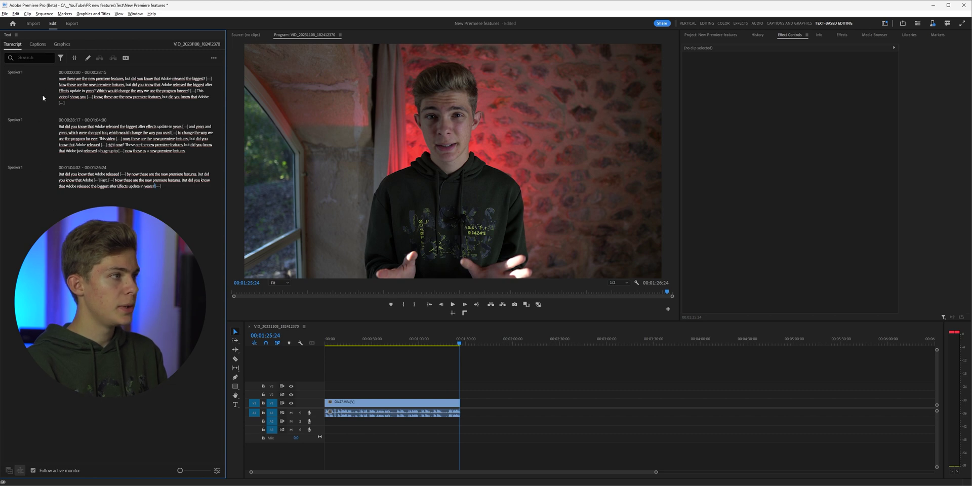
Filter the transcript to its 13 pauses and delete them all.
{"action": "left_click", "coordinate": [59, 58]}
{"action": "left_click", "coordinate": [74, 95]}
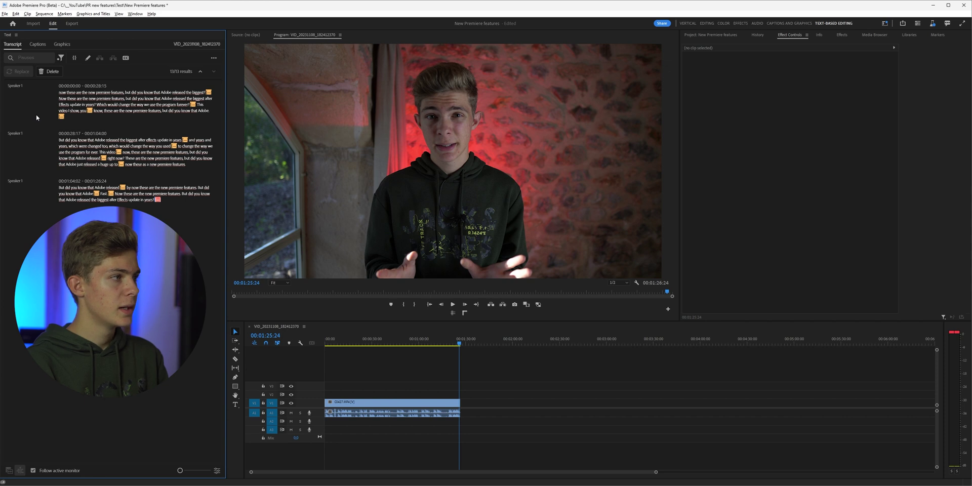
{"action": "left_click", "coordinate": [50, 72]}
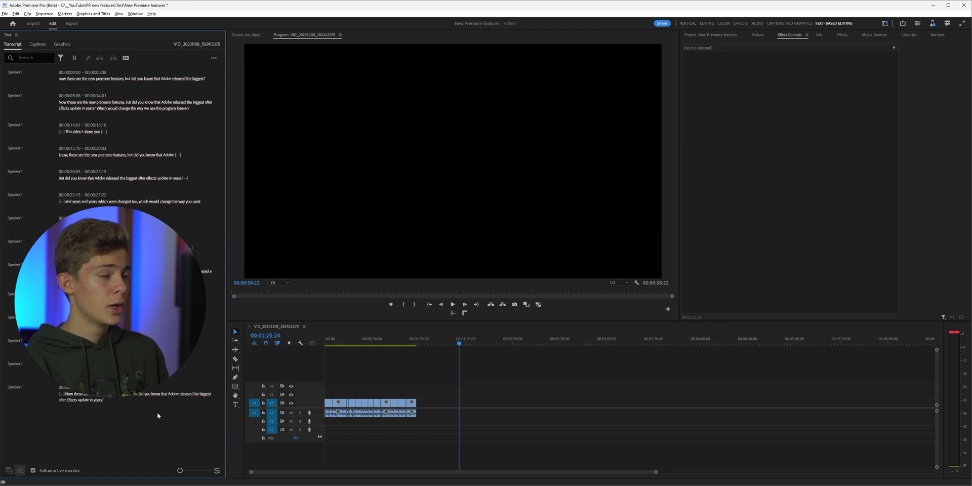
Create single-line captions from the transcript with a maximum length of 7 characters.
{"action": "left_click", "coordinate": [37, 45]}
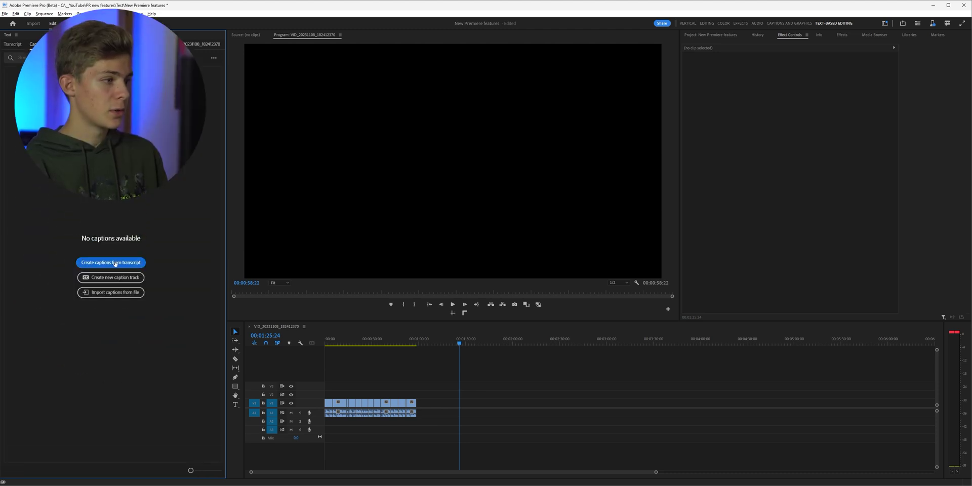
{"action": "left_click", "coordinate": [115, 262]}
{"action": "left_click", "coordinate": [448, 251]}
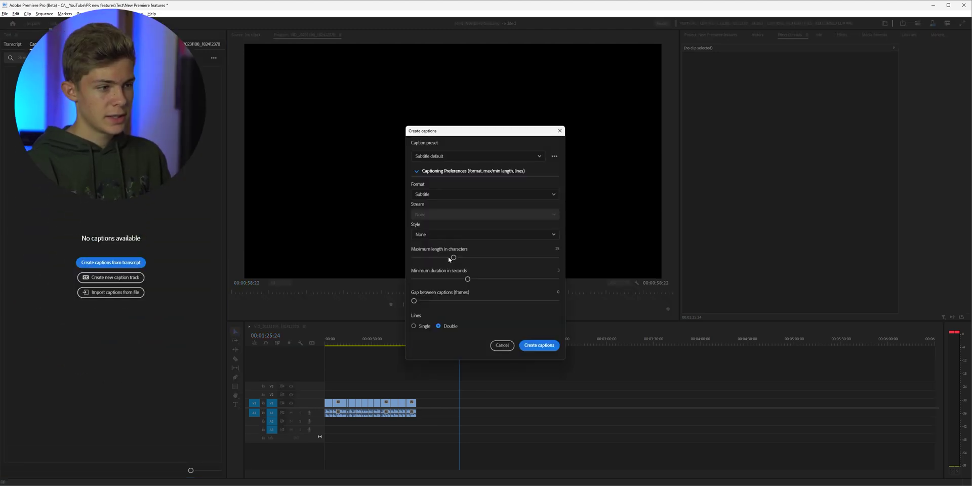
{"action": "left_click_drag", "start_coordinate": [448, 256], "coordinate": [414, 257]}
{"action": "left_click", "coordinate": [413, 326]}
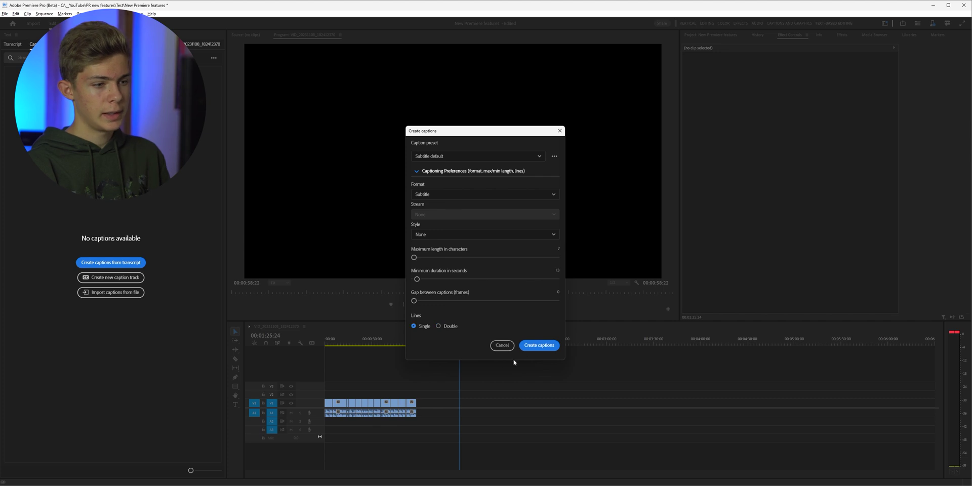
{"action": "left_click", "coordinate": [533, 349]}
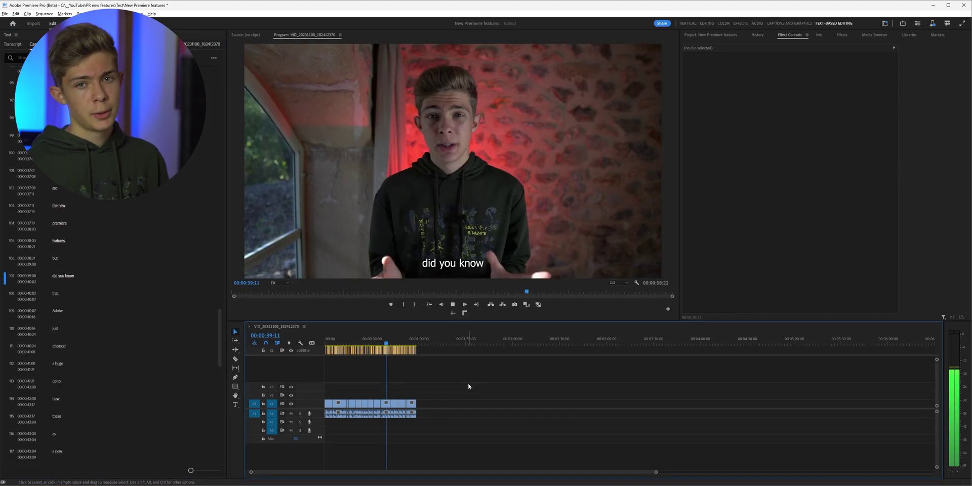